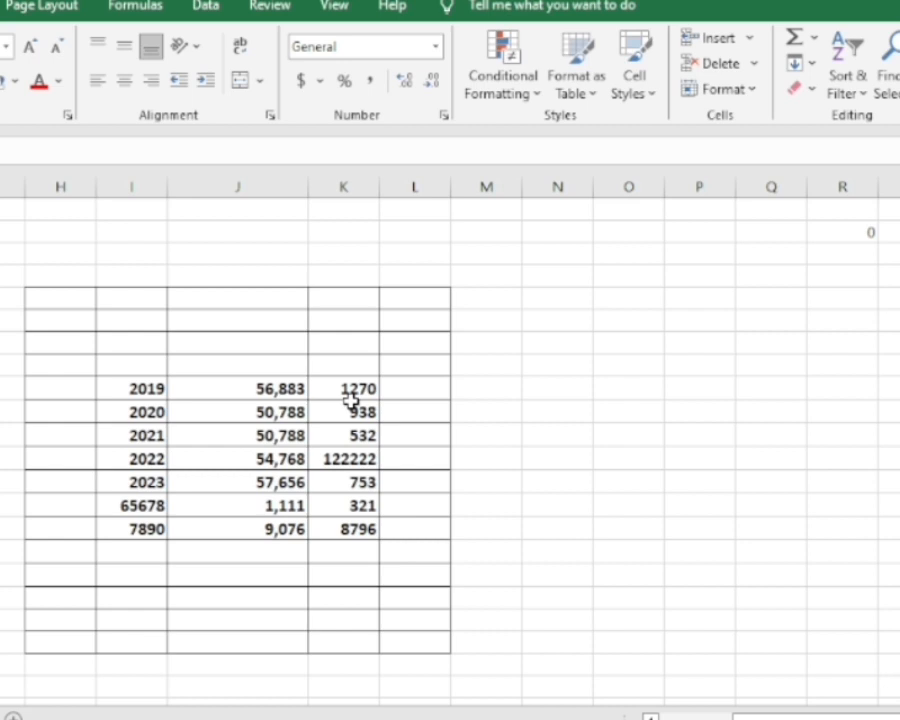
click(817, 40)
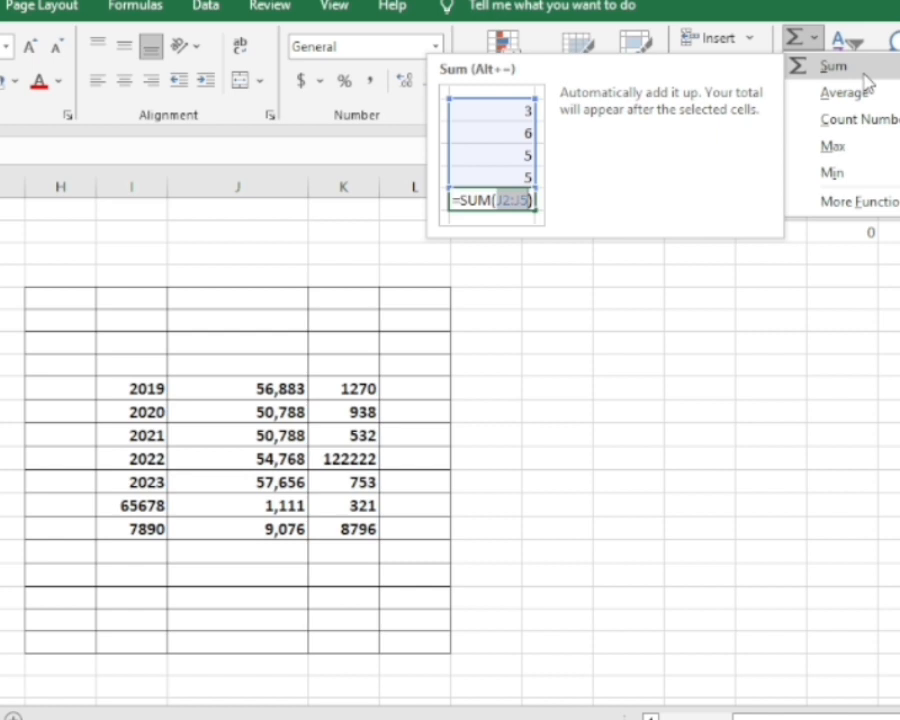
click(759, 450)
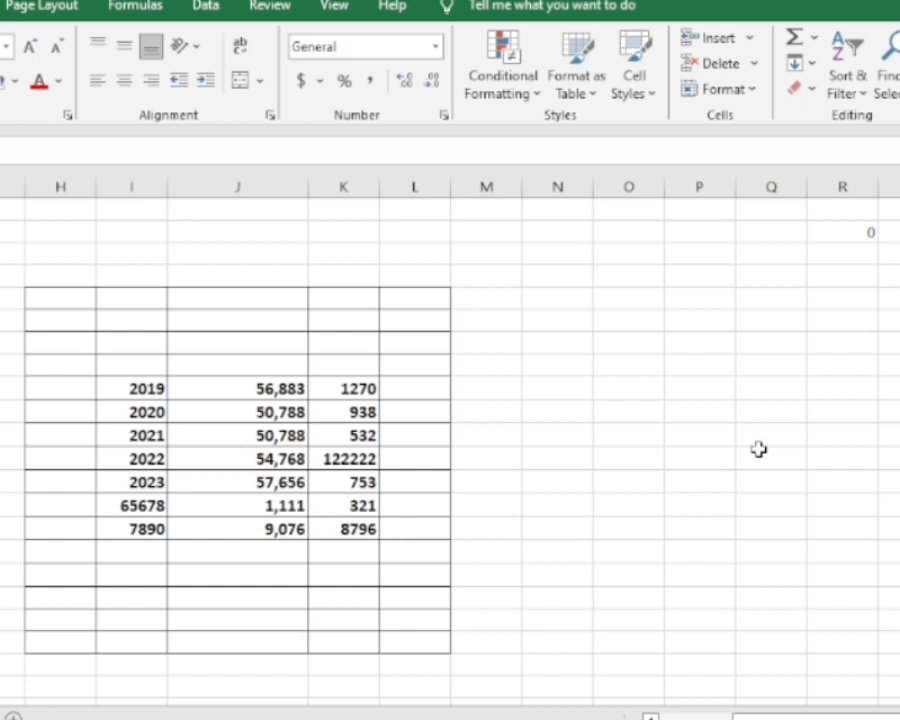
Total the values in J9:J15 with AutoSum, placing the sum in J16 directly below them
click(243, 384)
drag(243, 384, 255, 532)
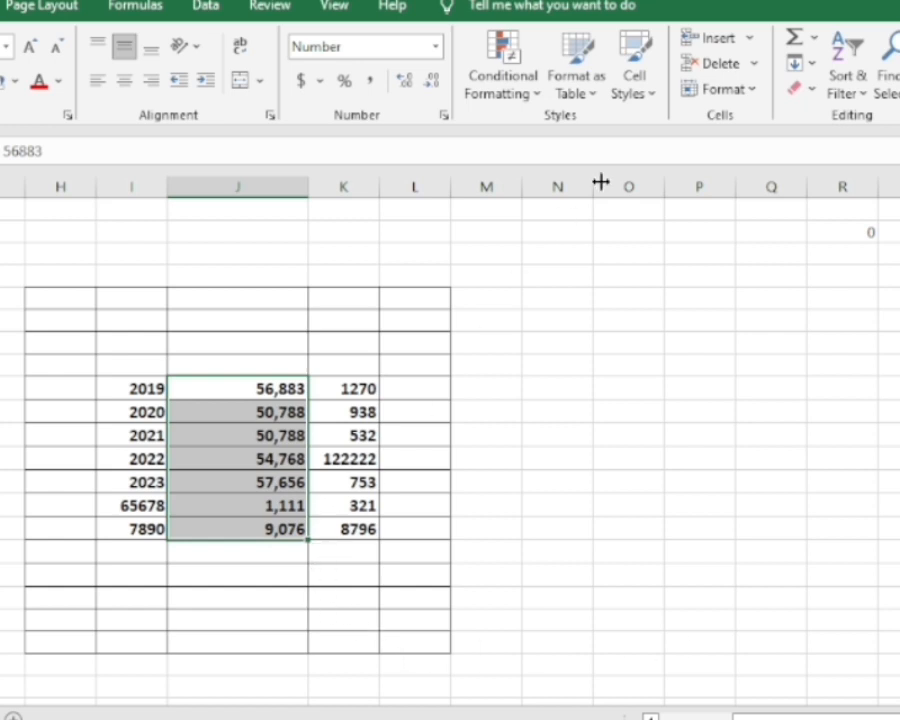
click(815, 40)
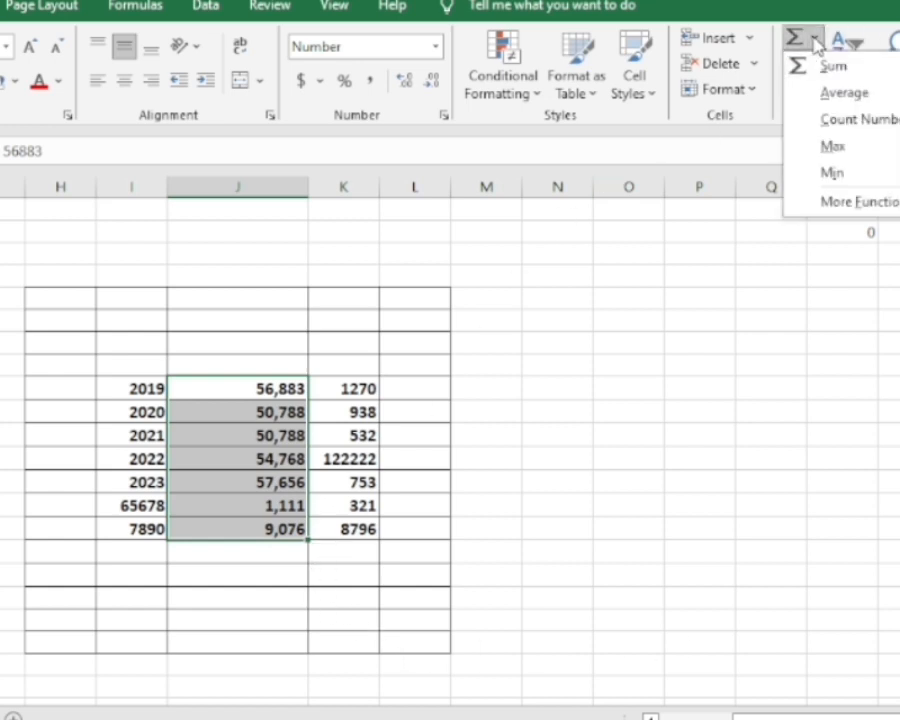
click(816, 66)
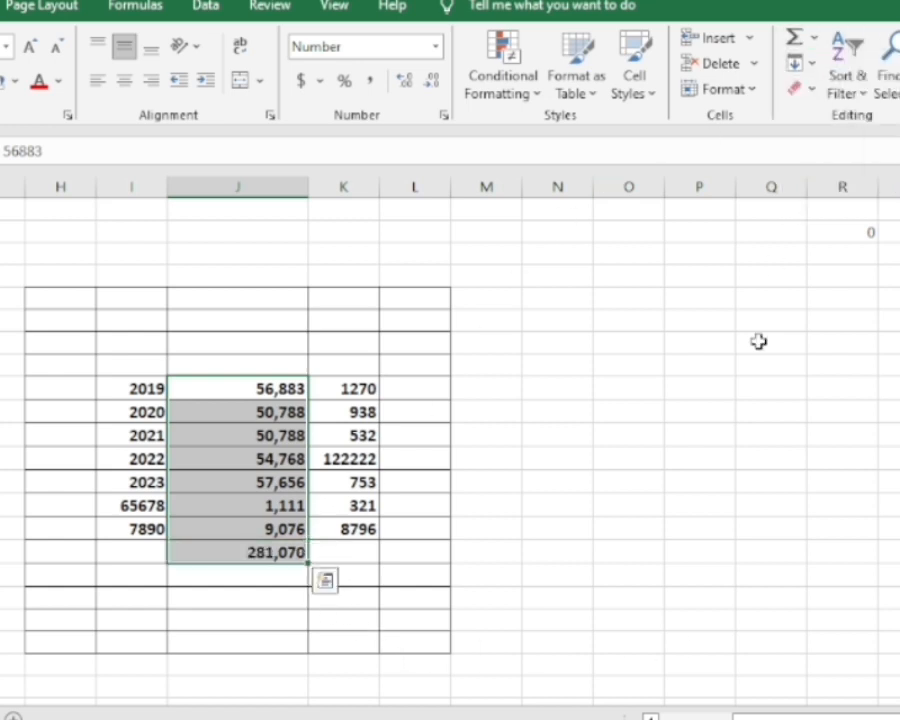
click(770, 434)
Fill the total cell J16 with the standard green colour
click(298, 549)
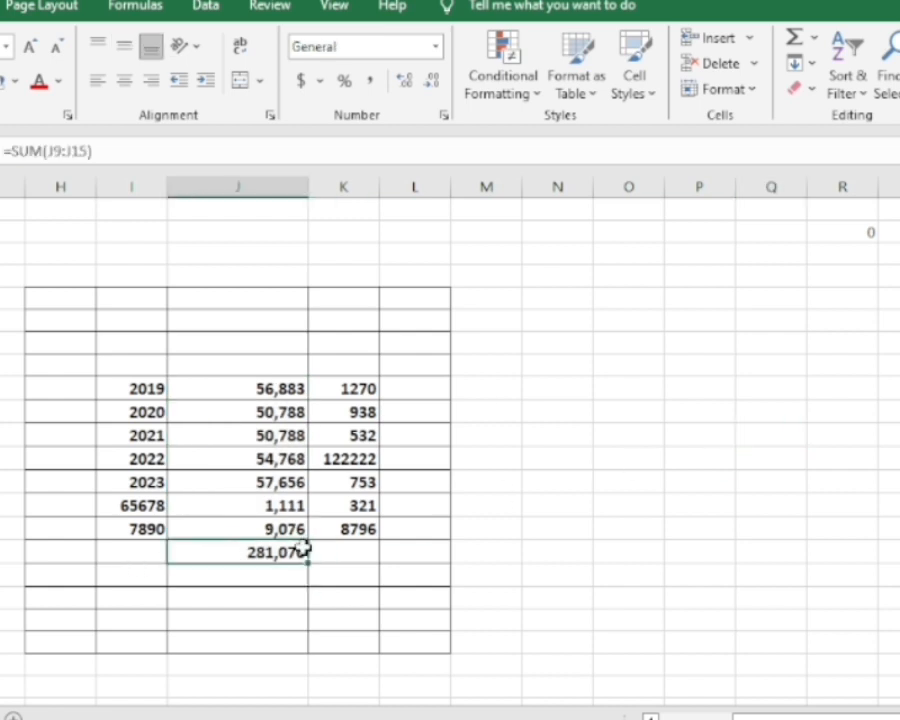
click(15, 88)
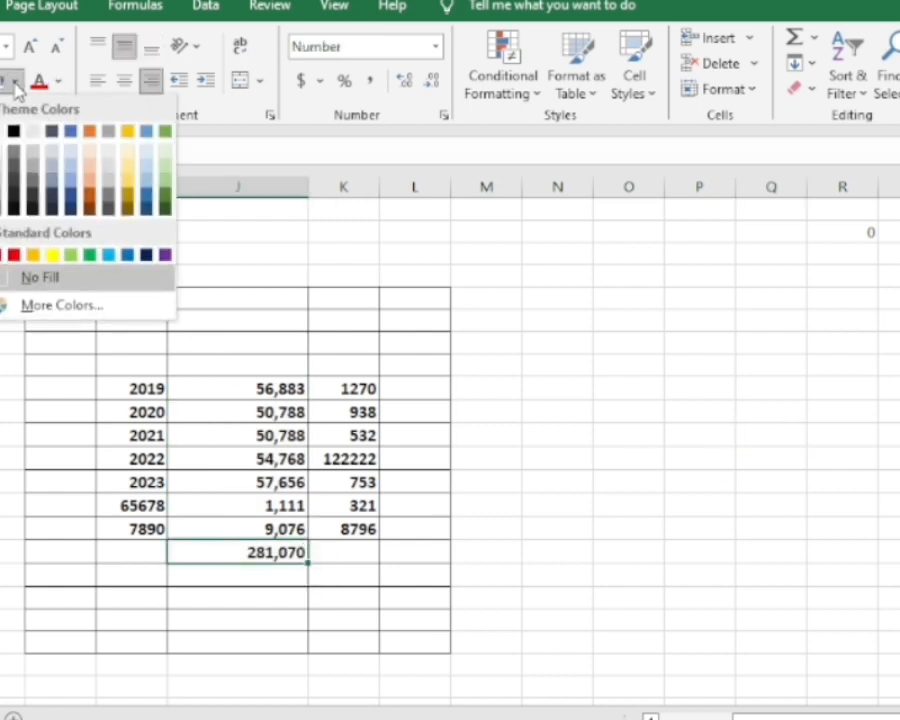
click(91, 254)
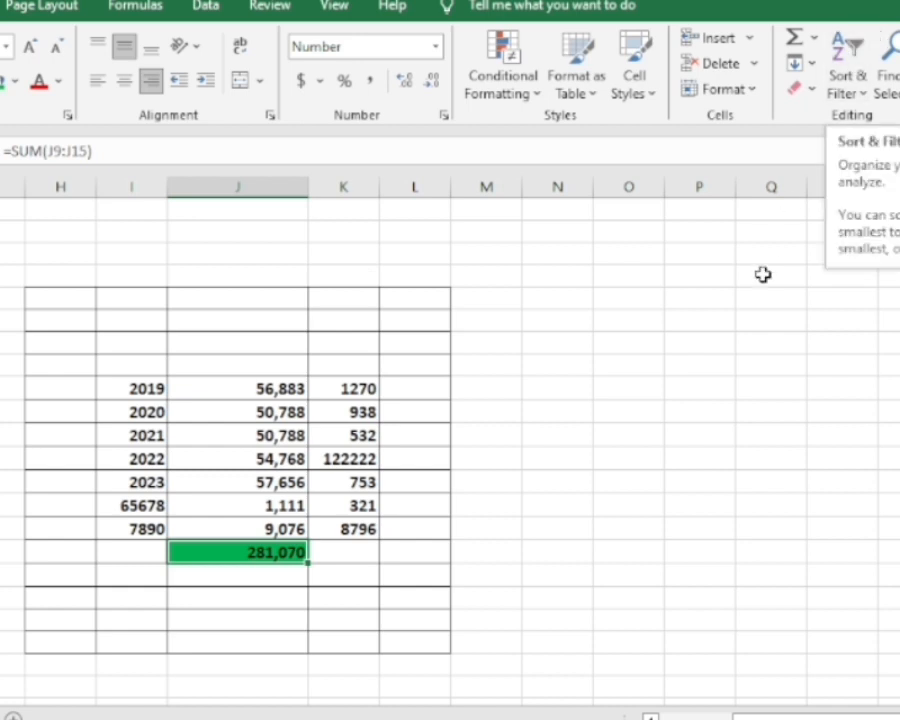
click(722, 435)
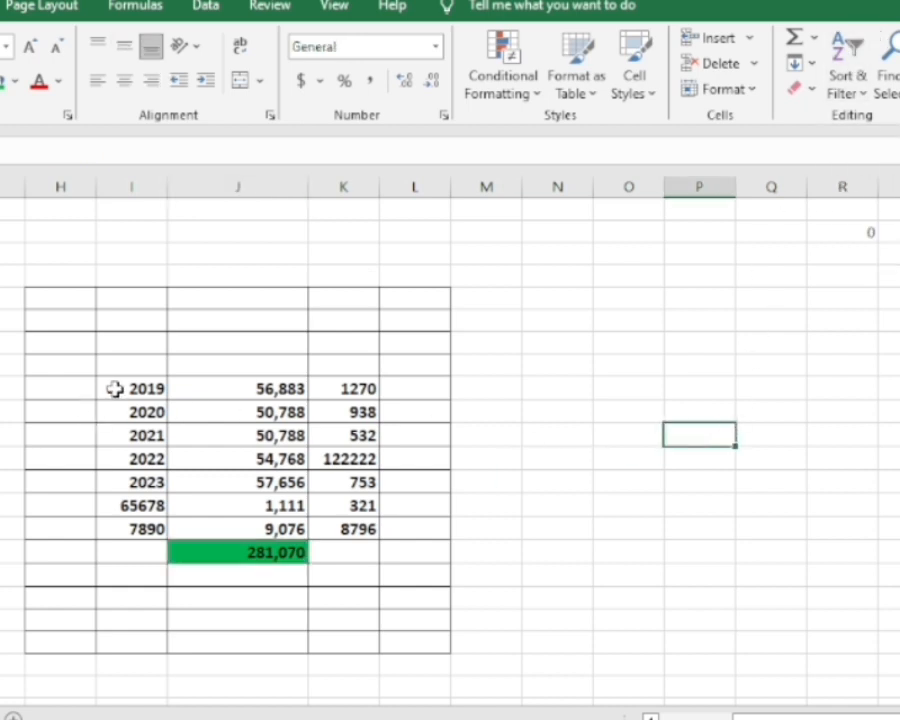
Sum the 2019 row across I9:K9 with AutoSum, placing the total in L9
drag(114, 389, 362, 382)
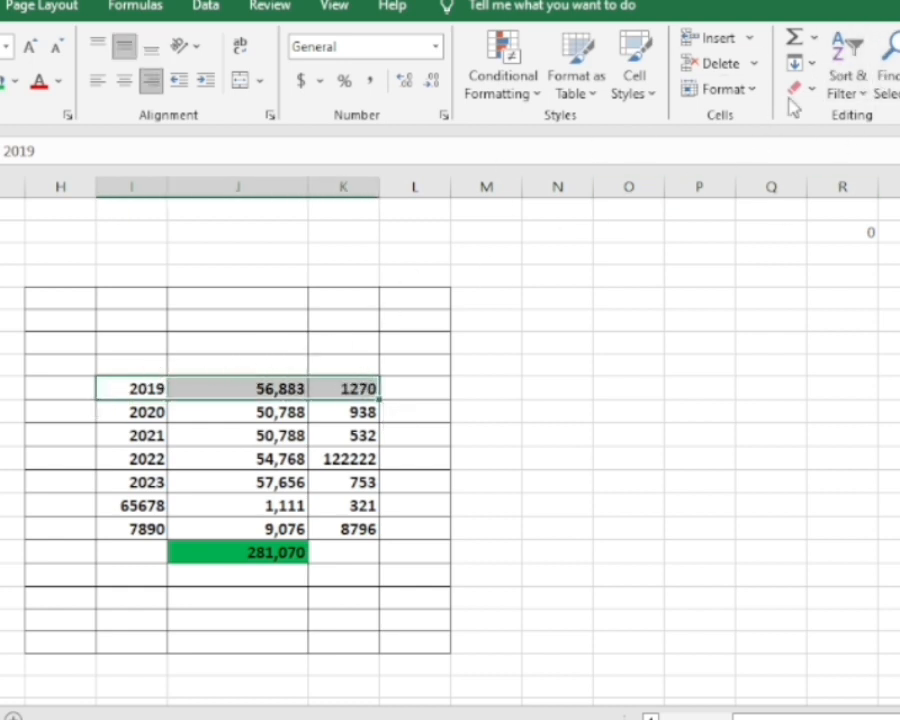
click(818, 38)
click(832, 68)
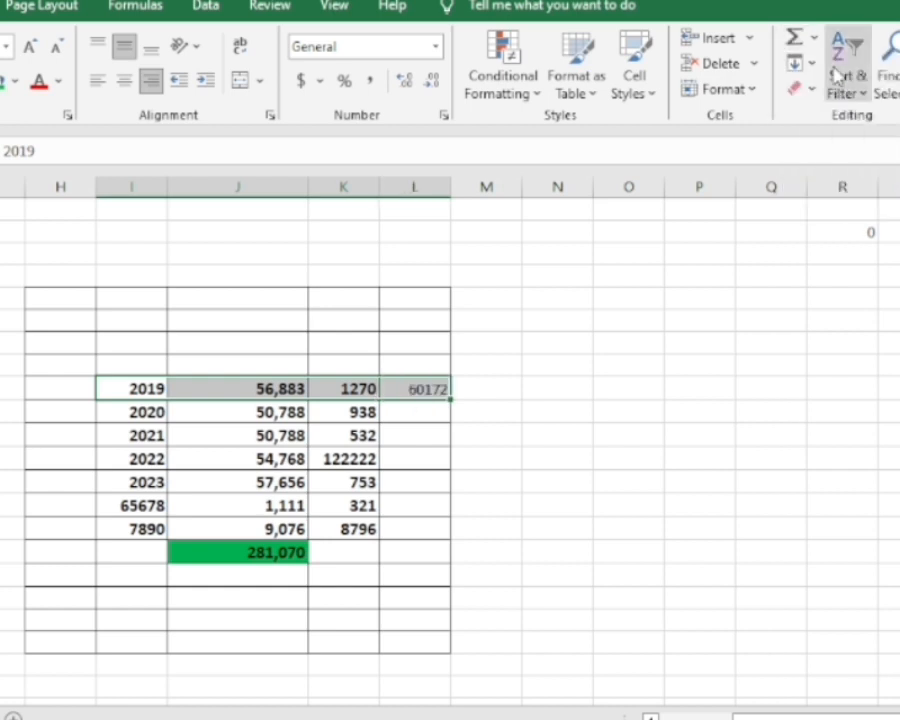
drag(826, 372, 838, 390)
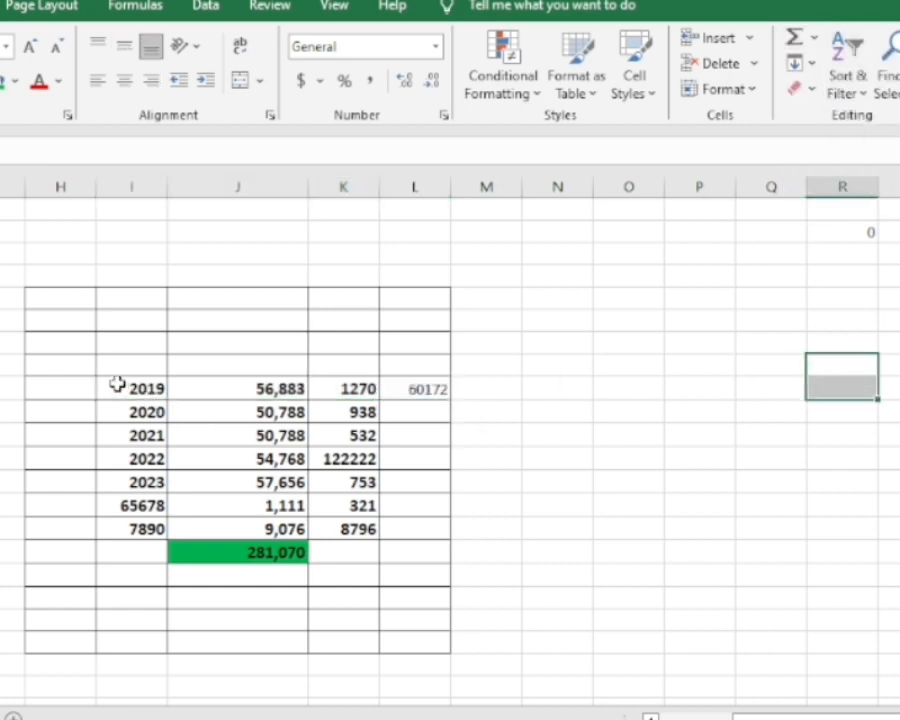
Apply AutoSum to the block I9:K15 so columns I and K also get totals in row 16
drag(117, 386, 352, 527)
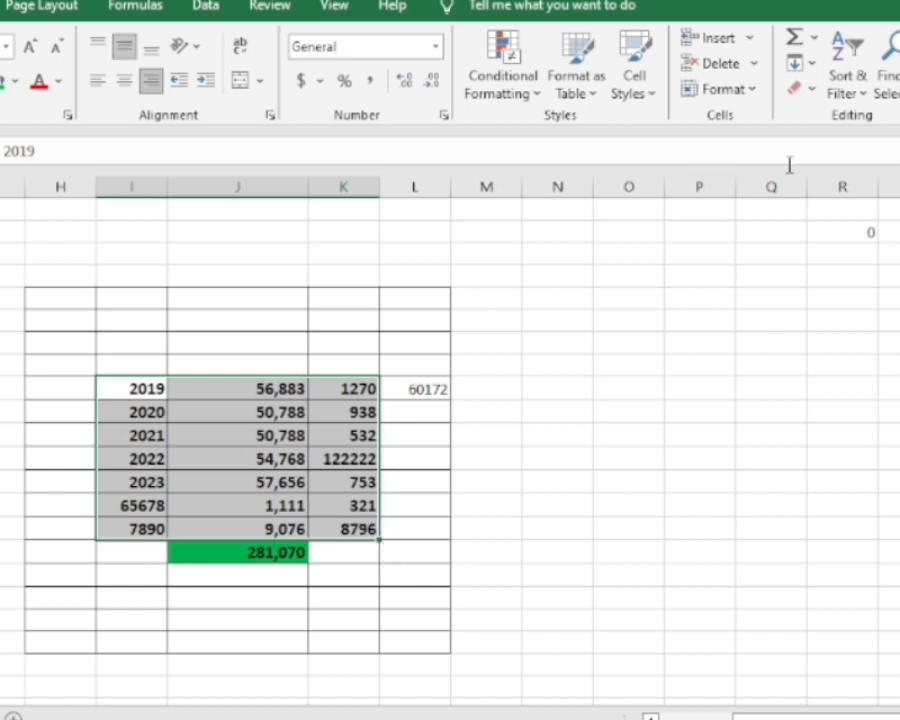
click(813, 38)
click(838, 72)
click(794, 456)
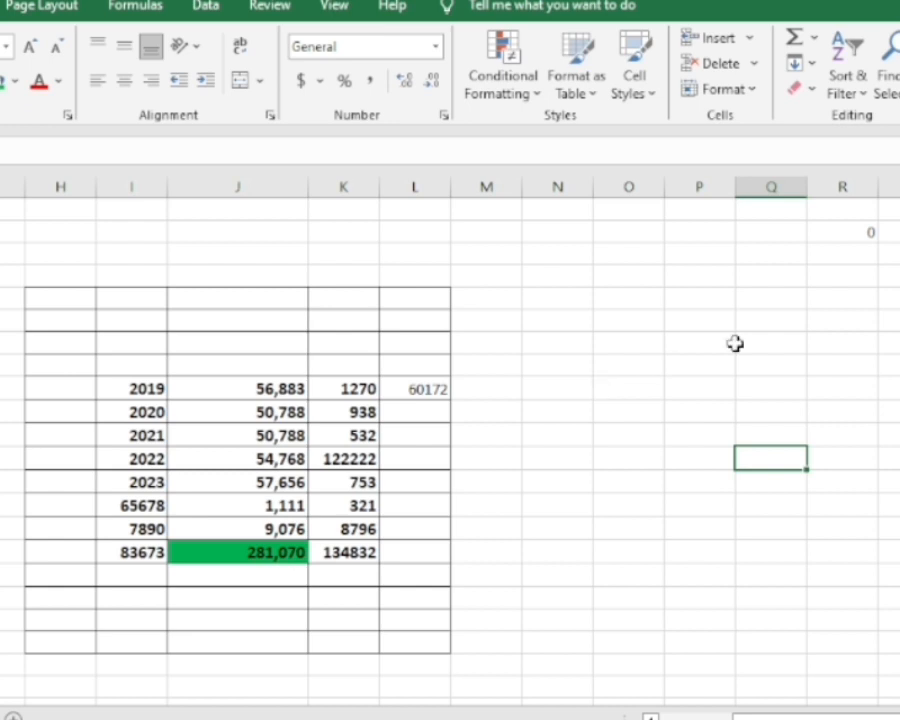
click(806, 40)
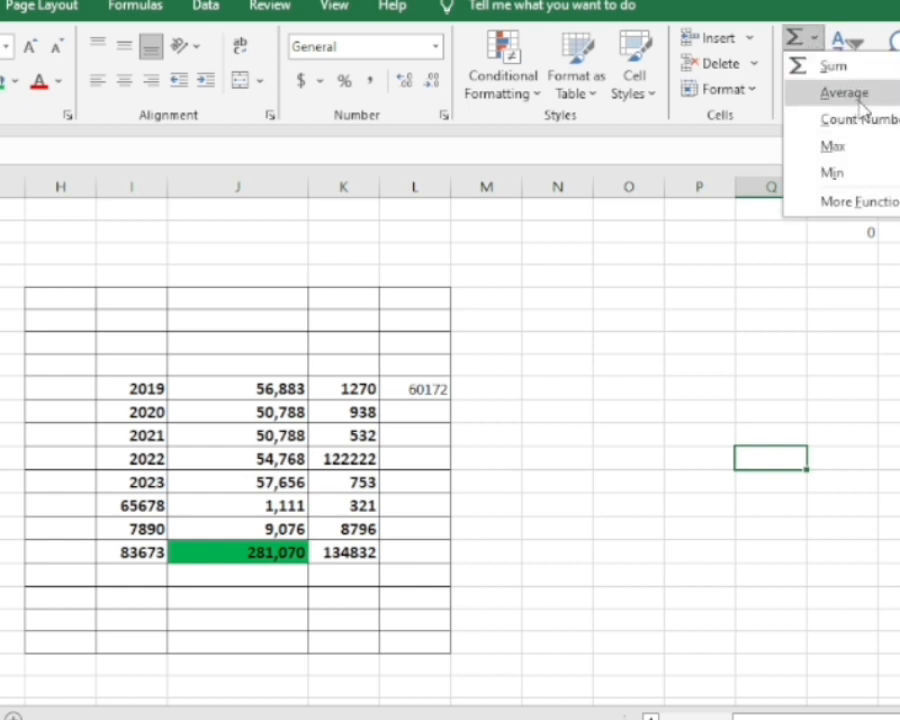
click(661, 337)
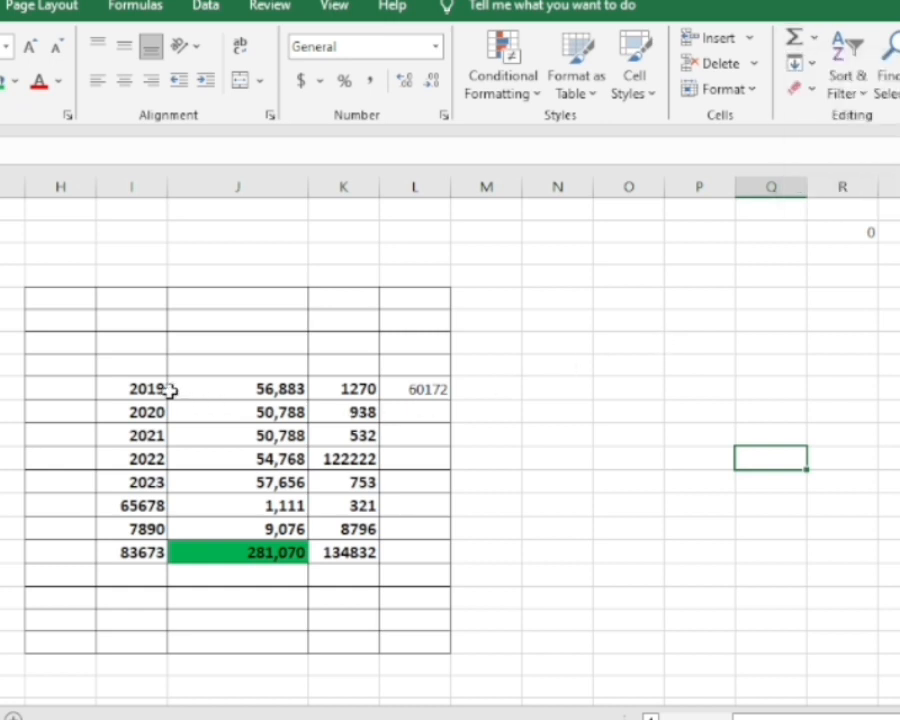
Calculate the average of I9:I16 with the AutoSum Average function, placing it in I17
drag(153, 390, 147, 548)
click(191, 520)
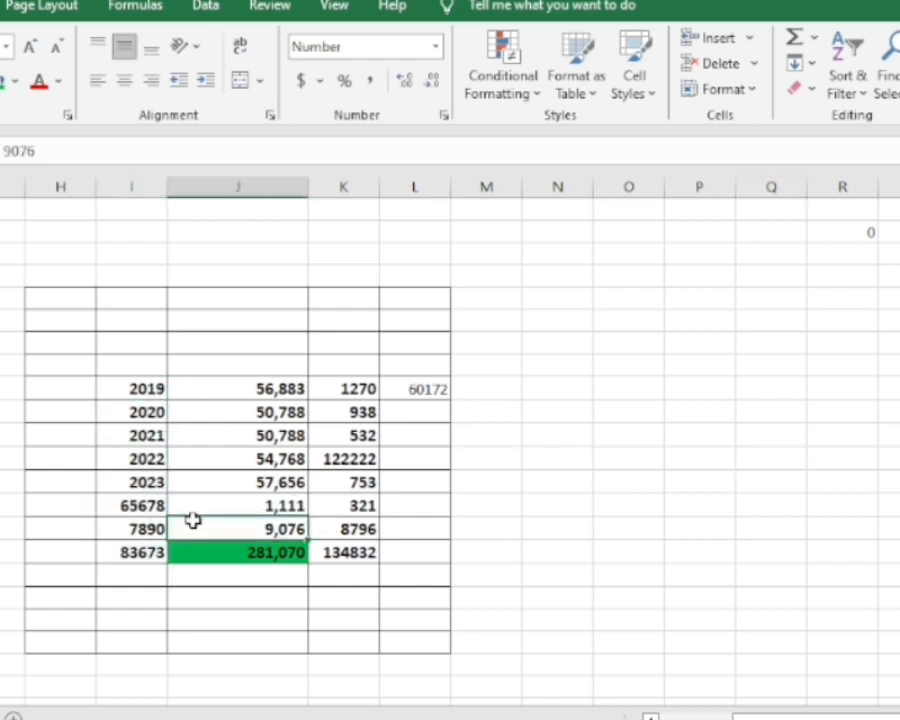
click(135, 549)
drag(141, 390, 143, 563)
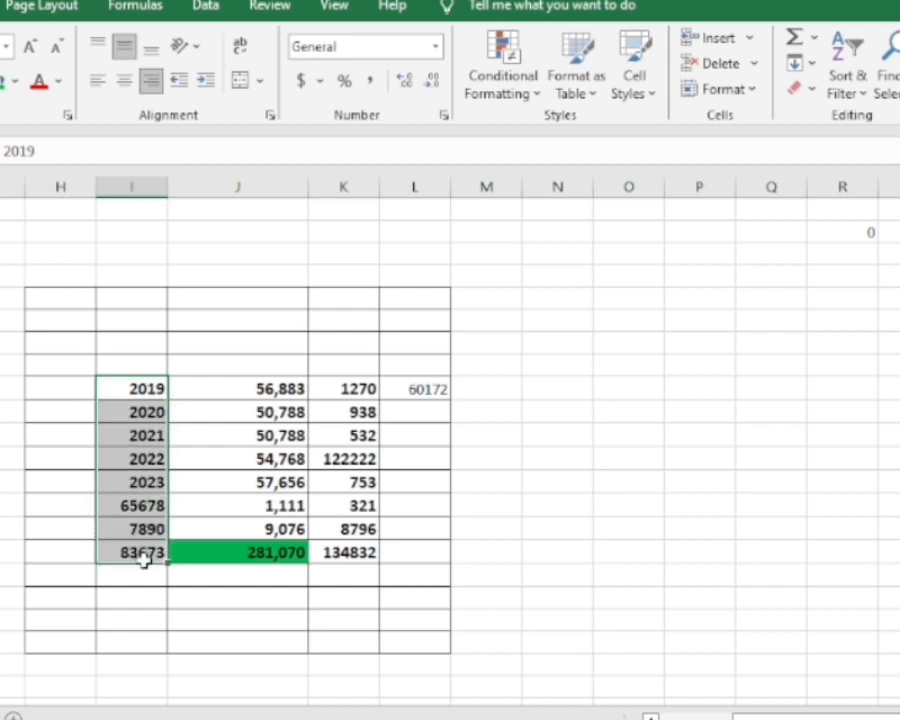
click(822, 40)
click(846, 93)
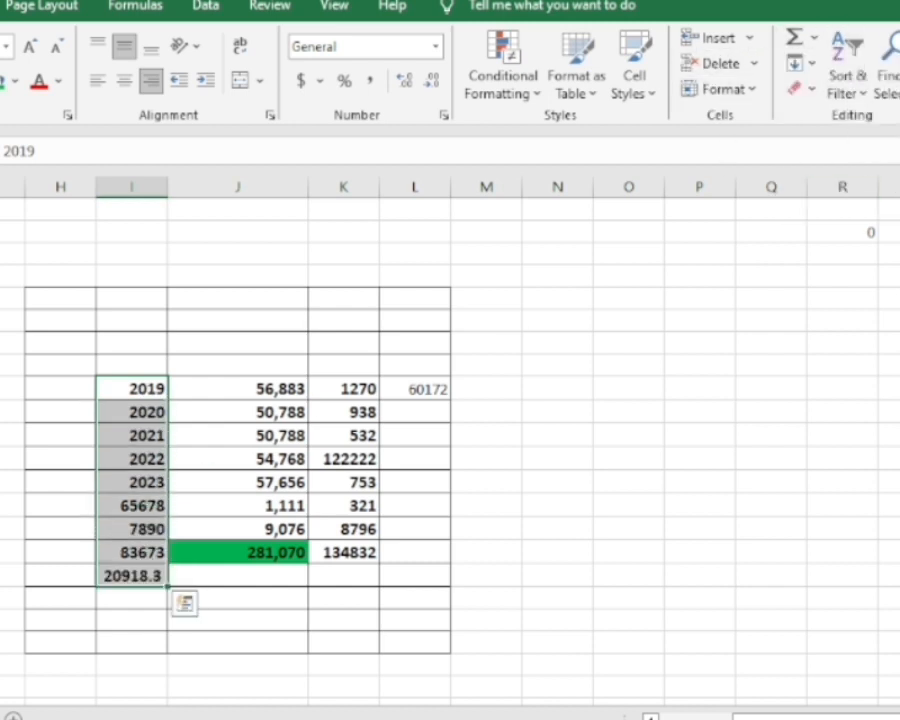
click(888, 410)
Calculate the column averages of the block I9:K16 with the Average function, placing them in row 18
drag(130, 388, 338, 552)
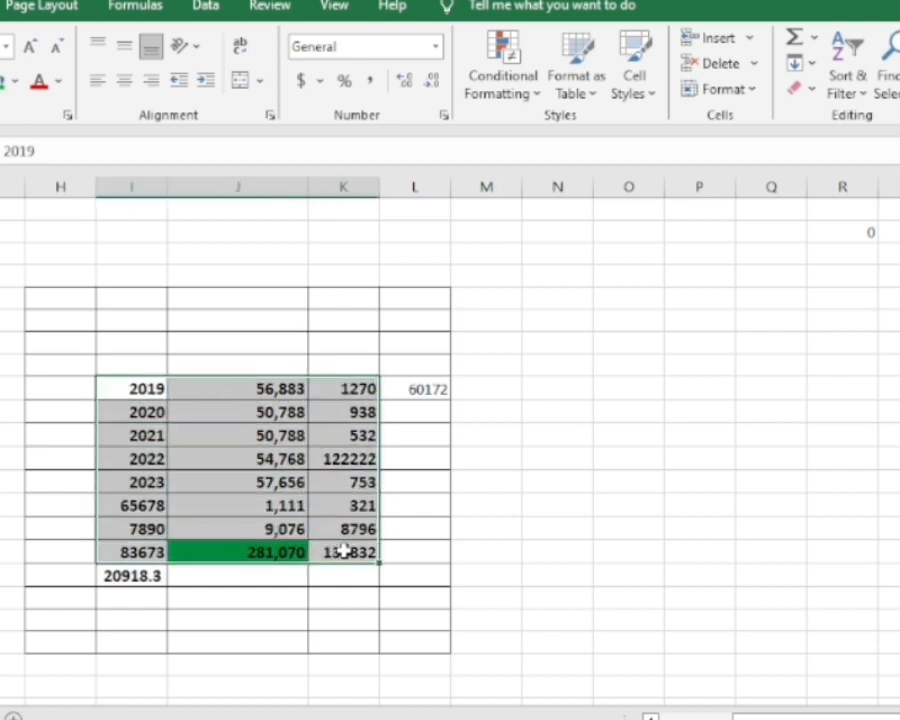
click(814, 37)
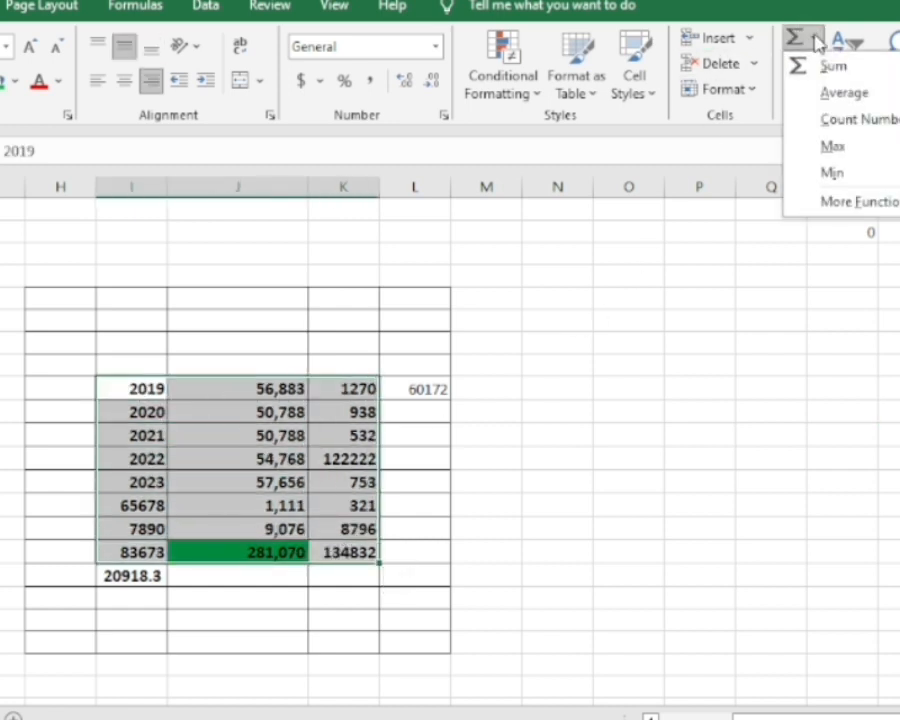
click(836, 91)
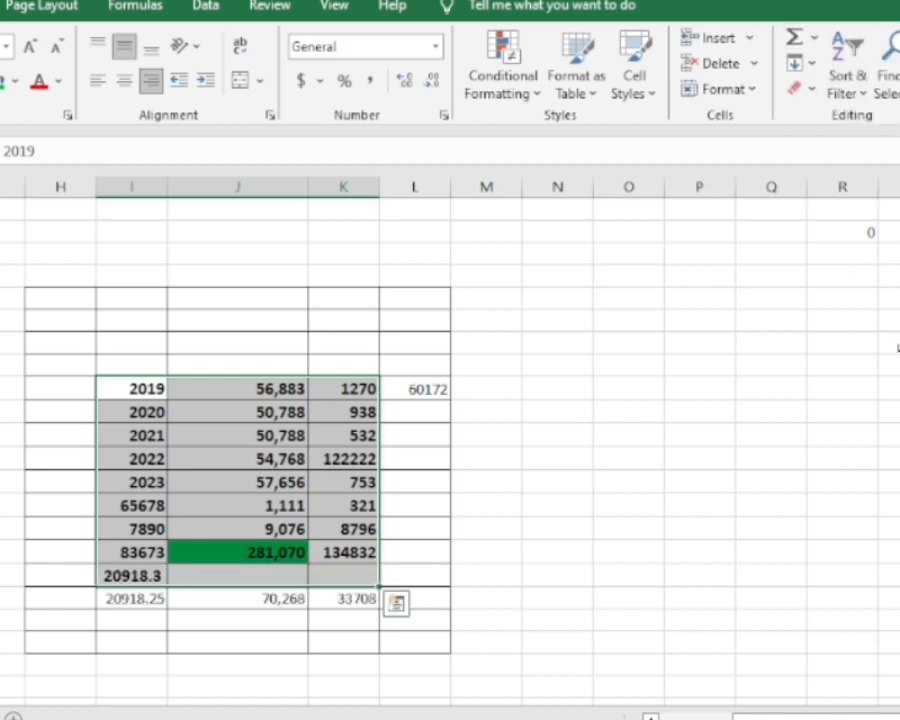
click(887, 341)
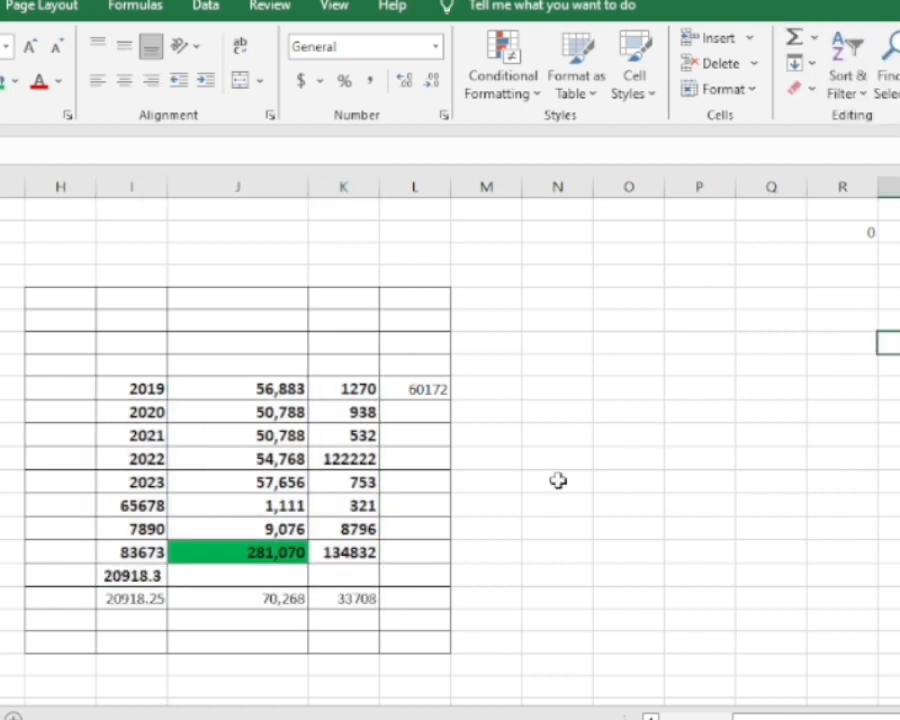
click(228, 577)
click(314, 577)
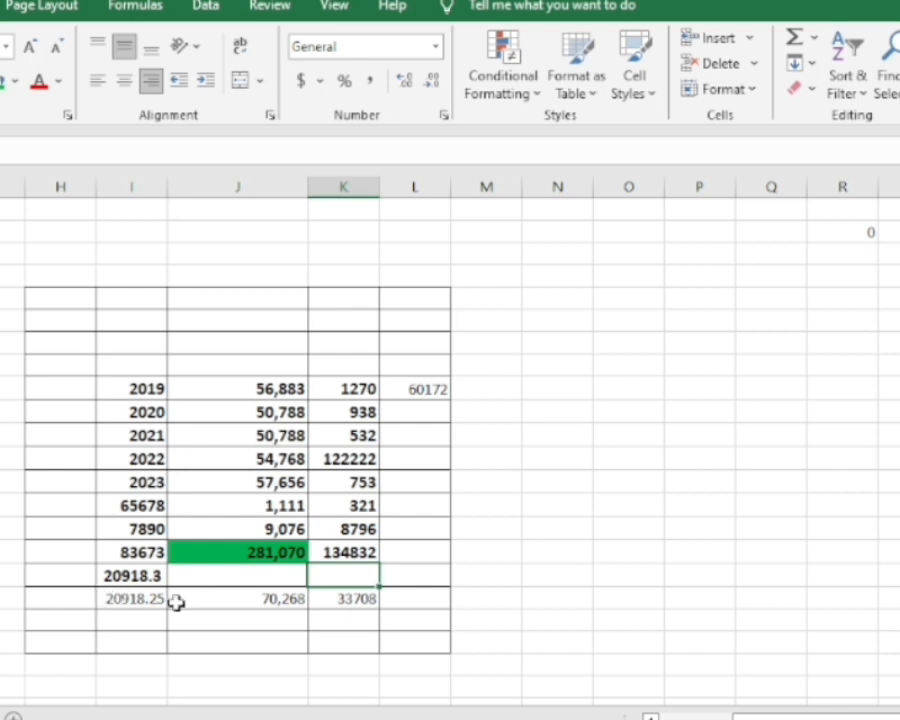
click(869, 414)
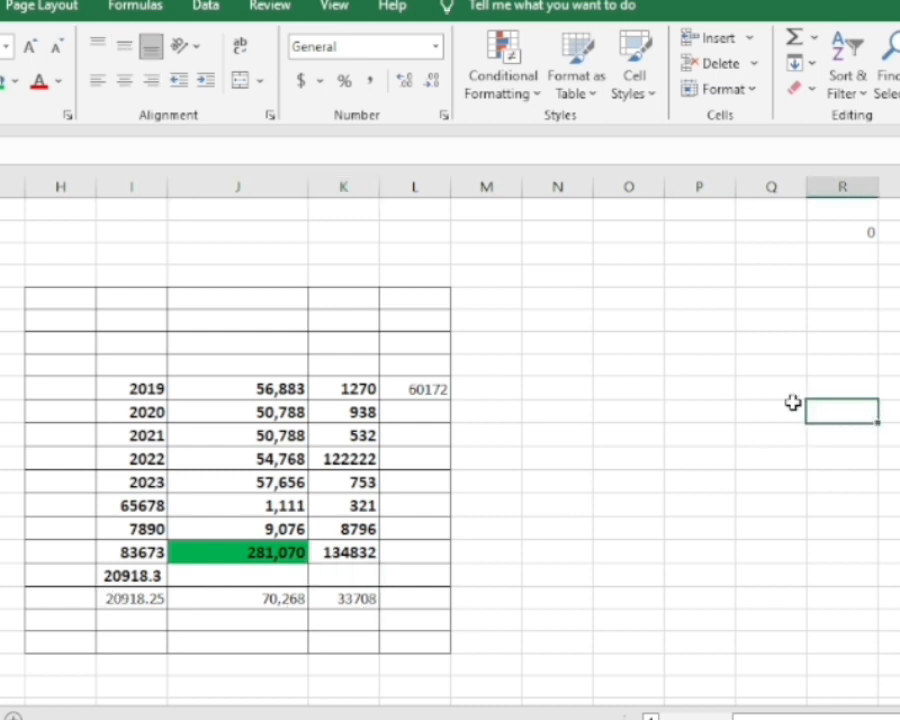
click(815, 37)
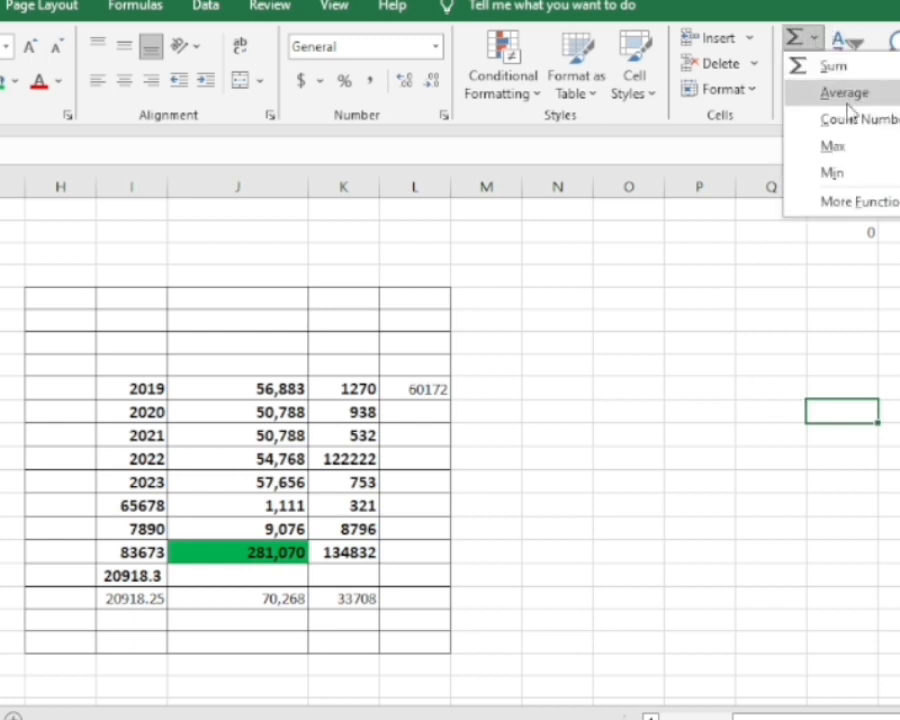
key(Escape)
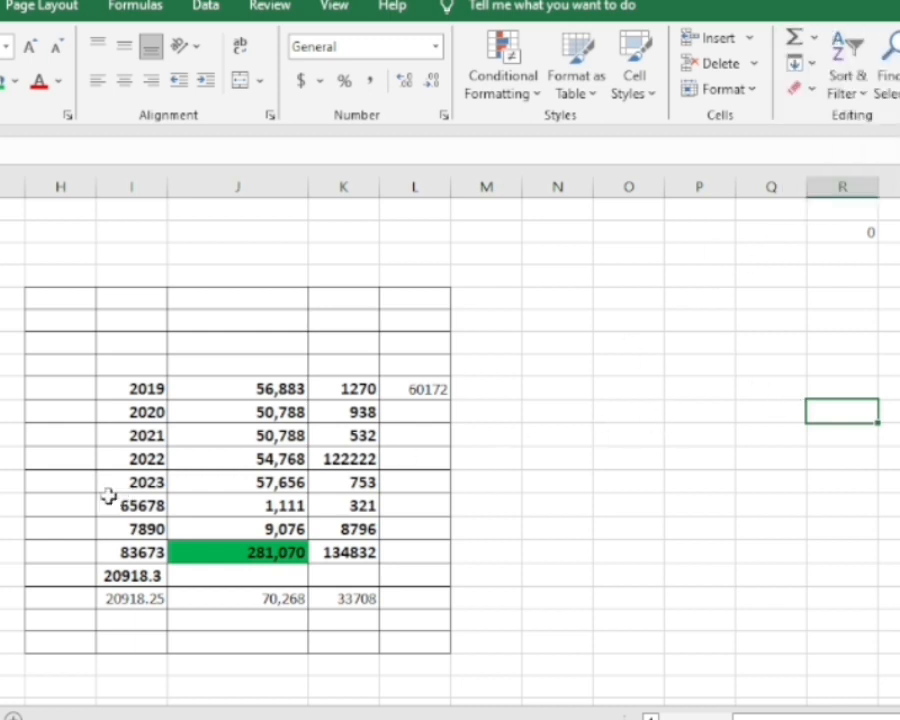
Count the numeric entries in I9:I18 with the Count Numbers function, placing the count in I19
drag(131, 389, 129, 596)
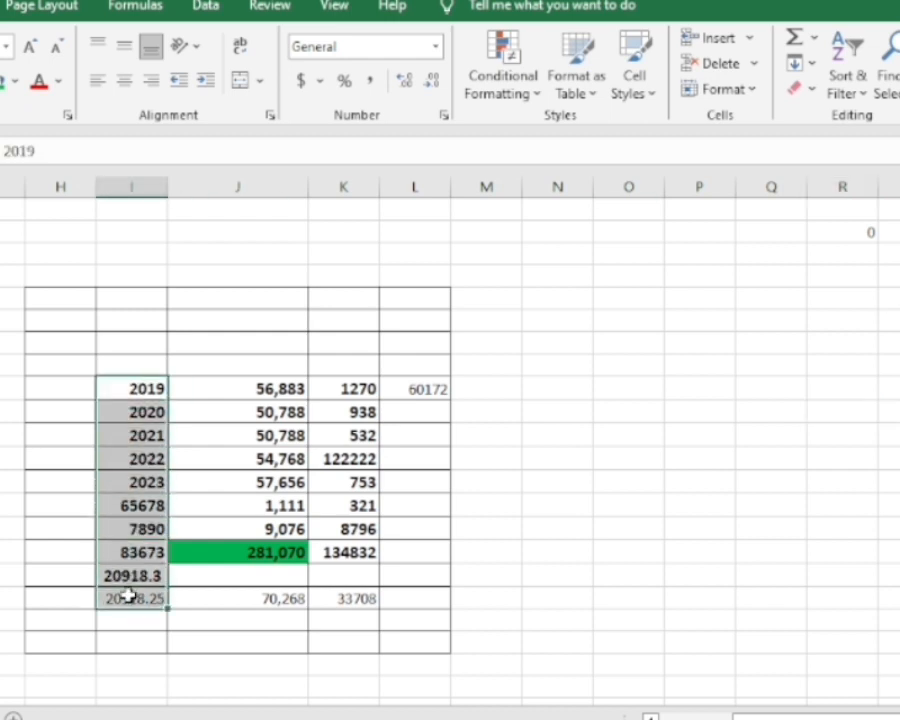
click(817, 37)
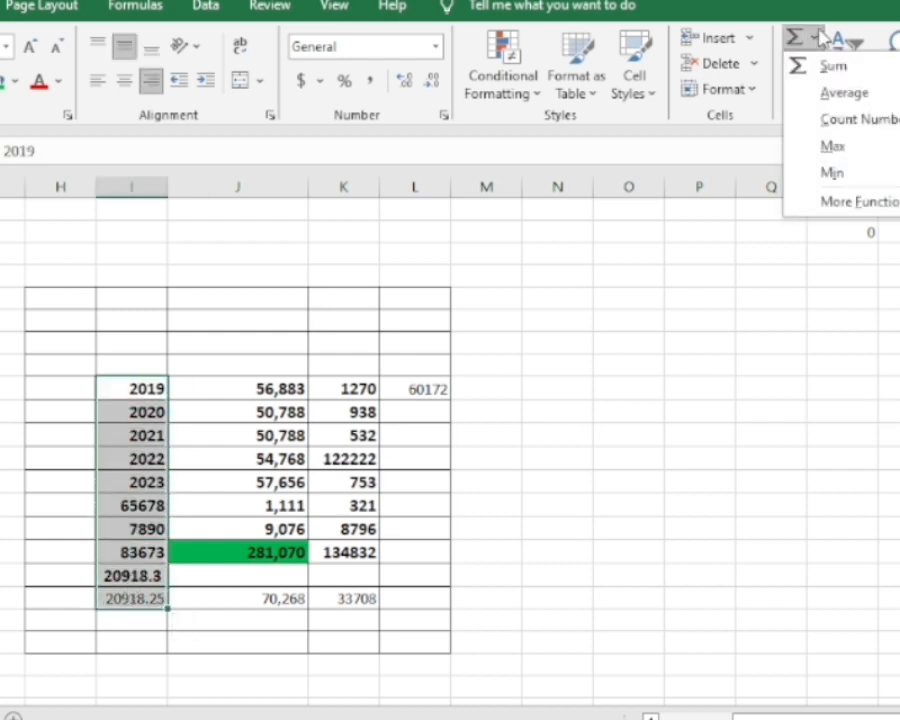
click(862, 119)
click(841, 365)
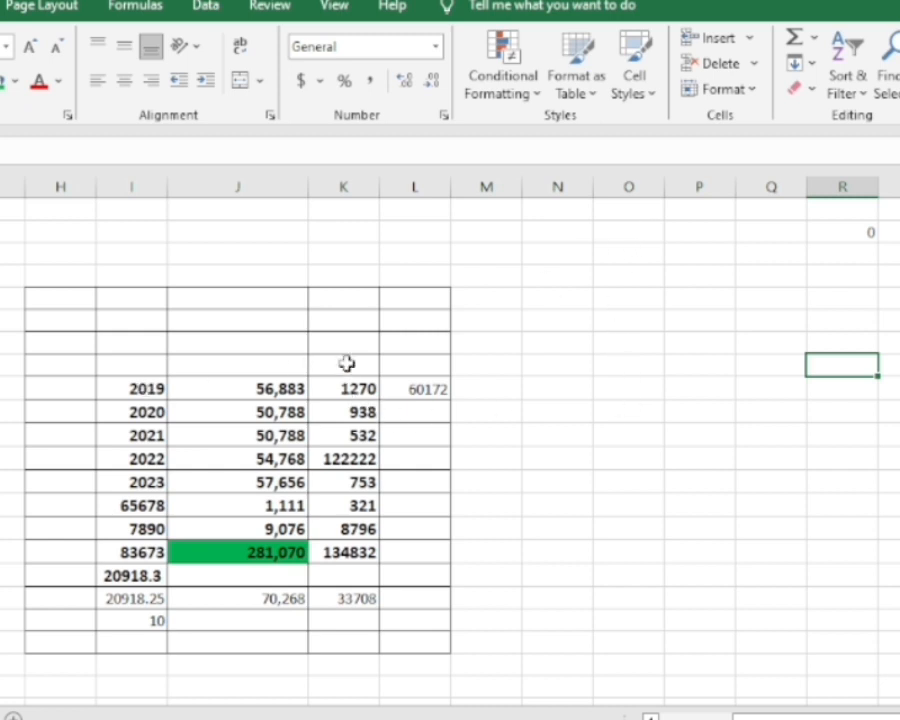
scroll(348, 364, down, 10)
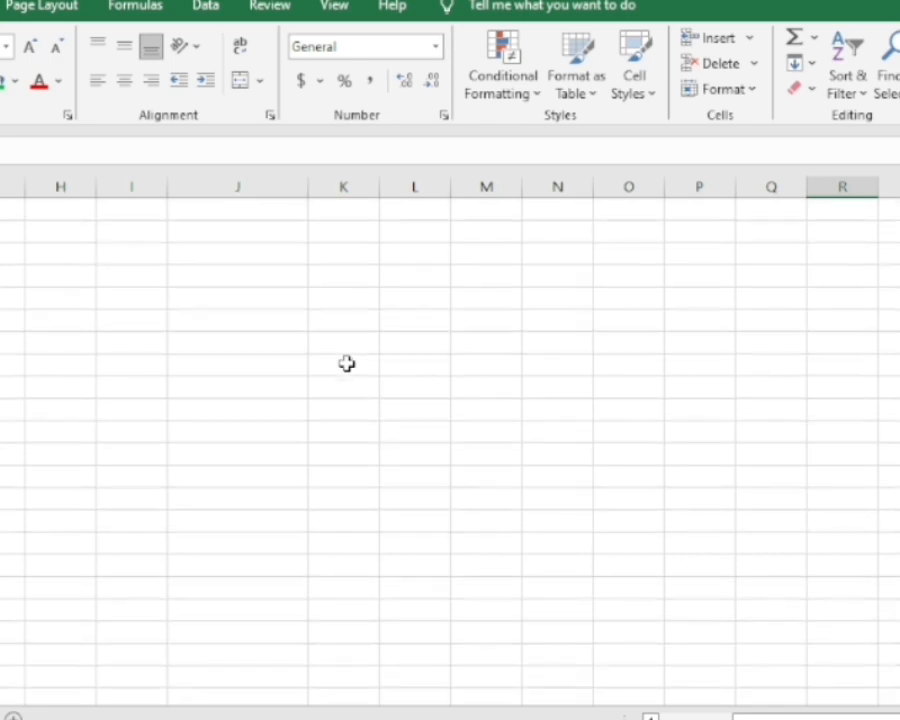
scroll(346, 363, up, 10)
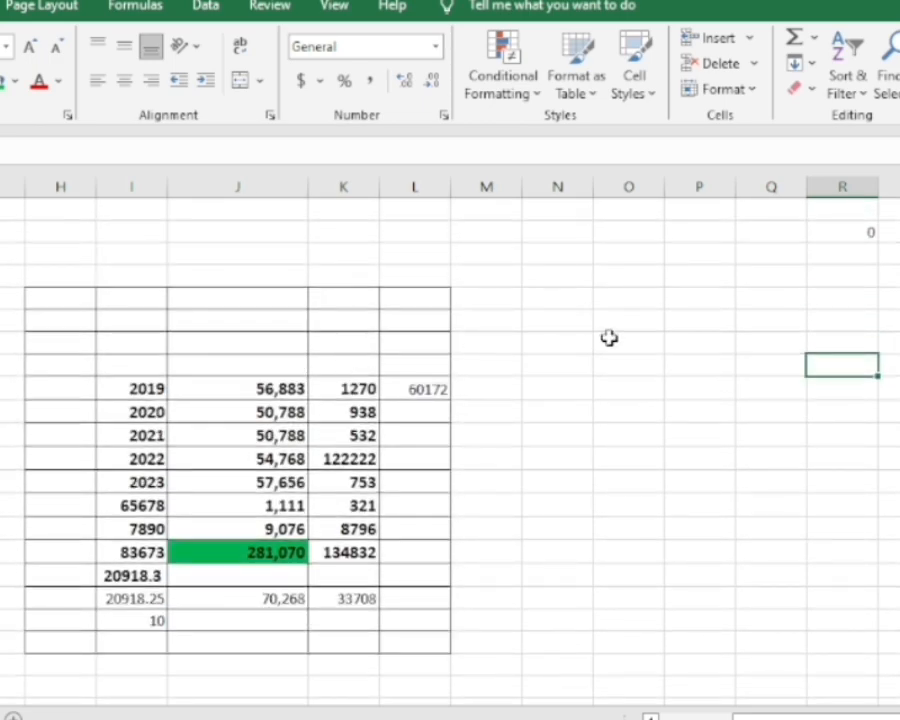
Find the largest value in I9:I19 with the AutoSum Max function, placing it in I20
click(140, 392)
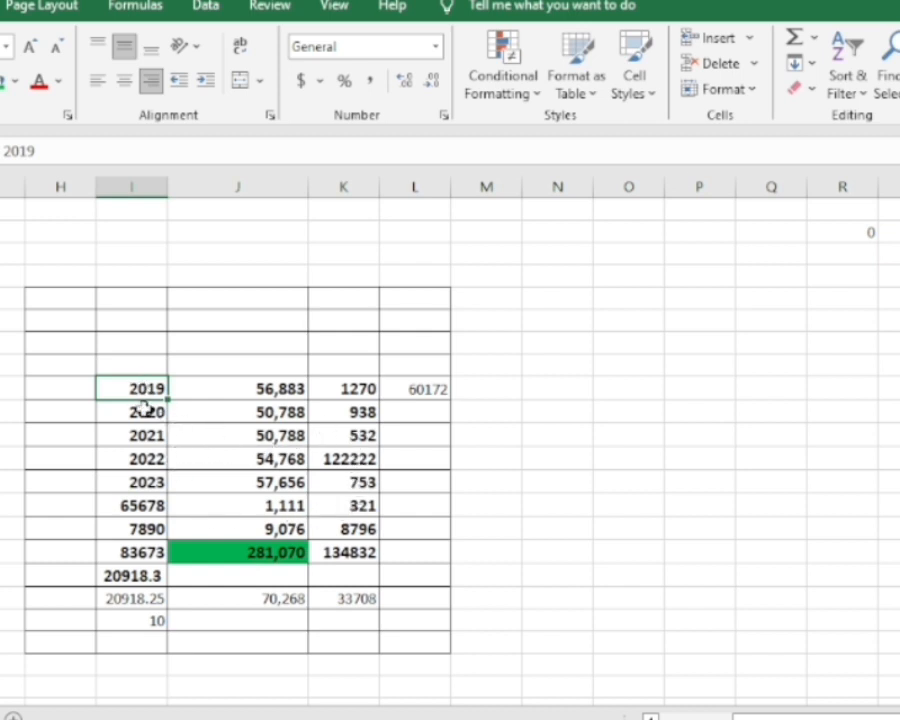
drag(145, 397, 156, 618)
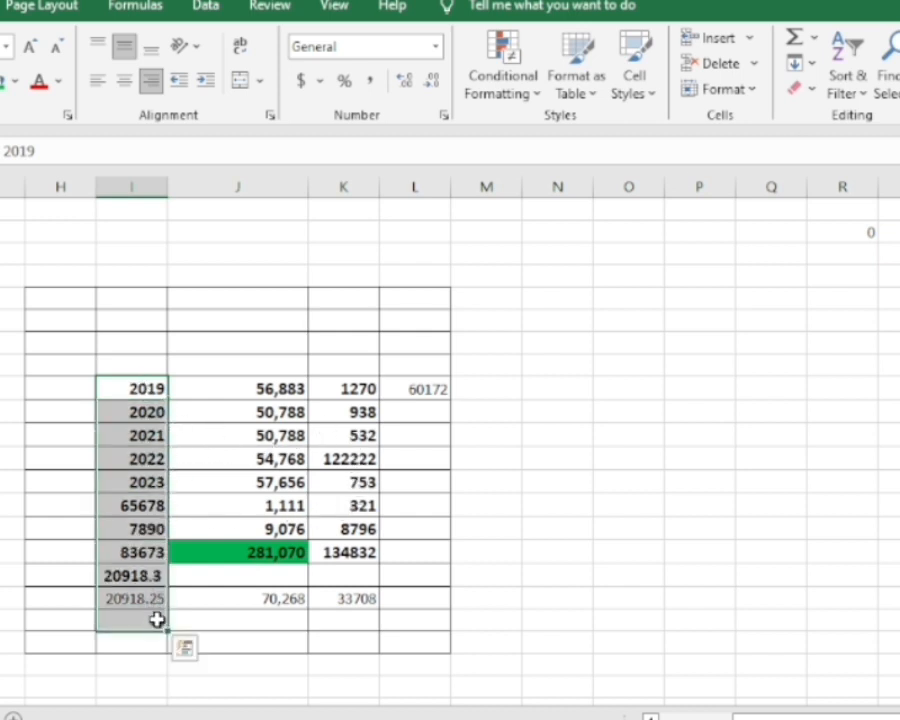
click(812, 42)
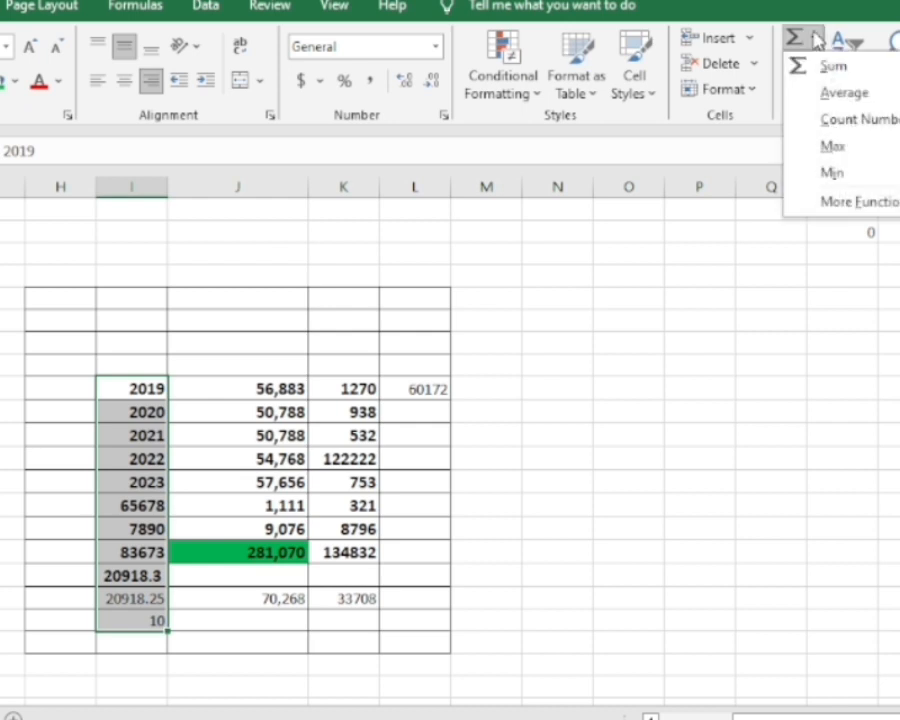
click(852, 150)
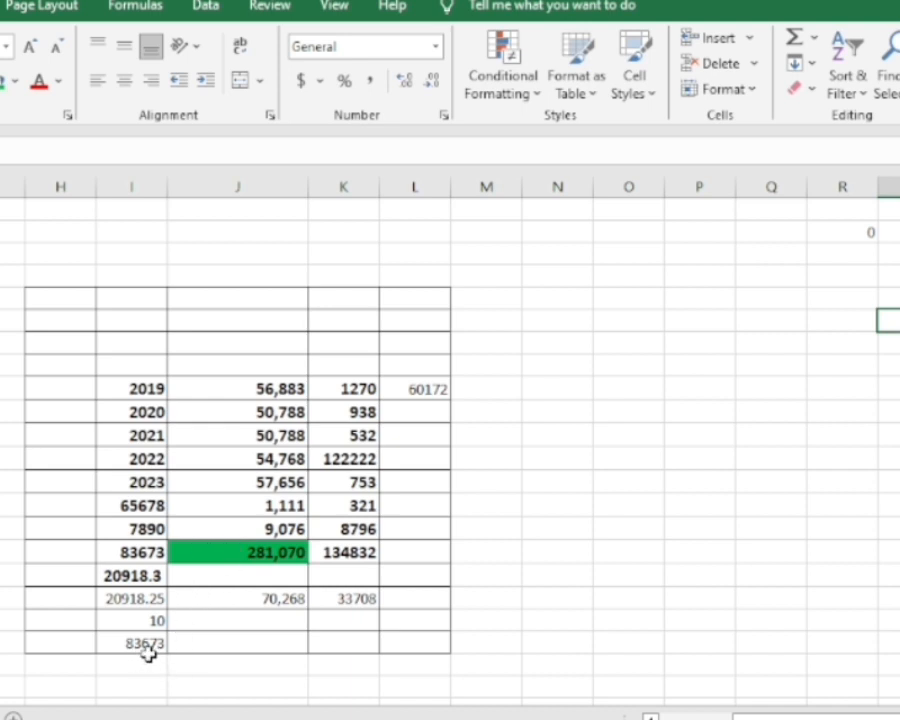
Set cell I10 to 4555555, and check the maximum formula in I20 and the sum formula in I16
click(150, 410)
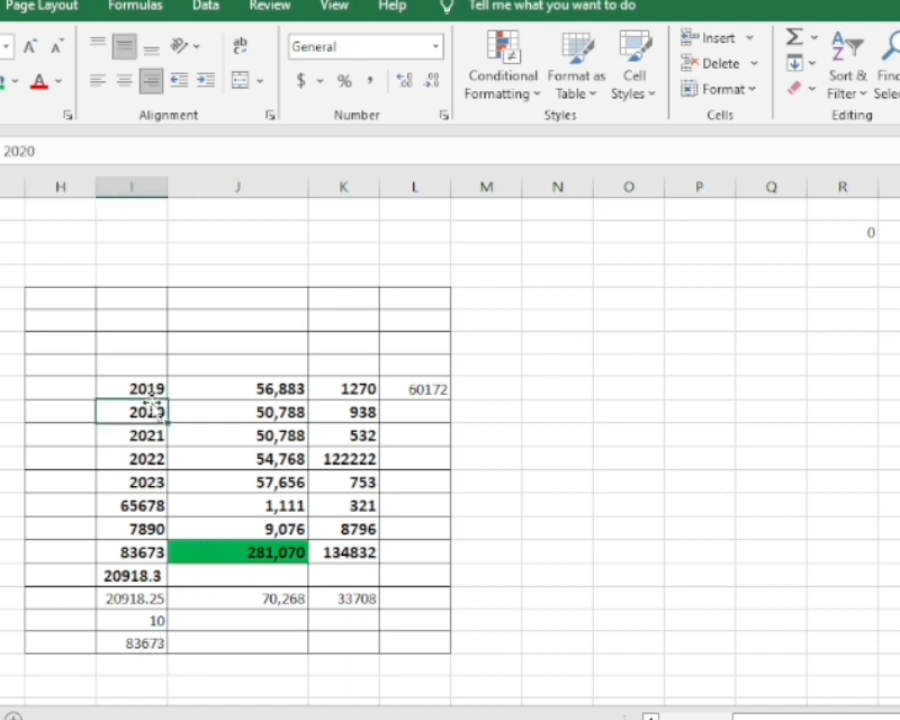
text(4555555)
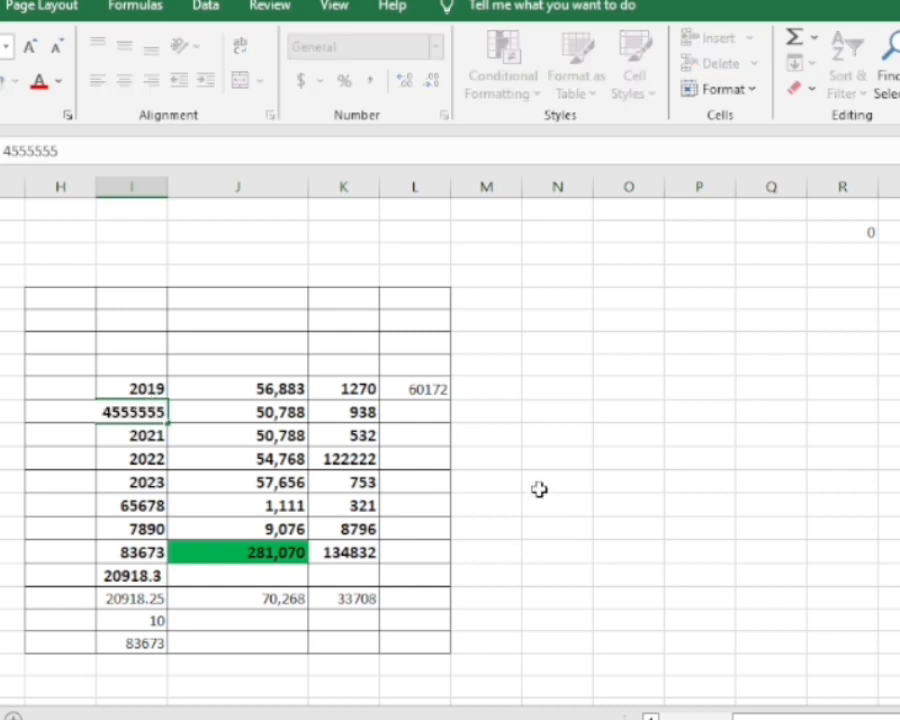
click(560, 435)
click(628, 436)
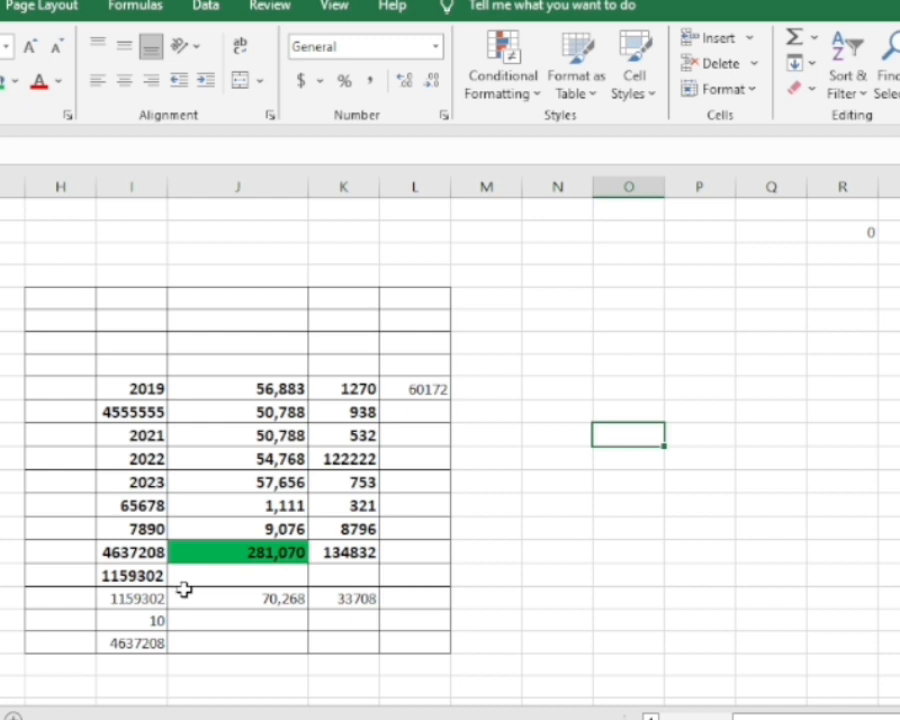
click(298, 436)
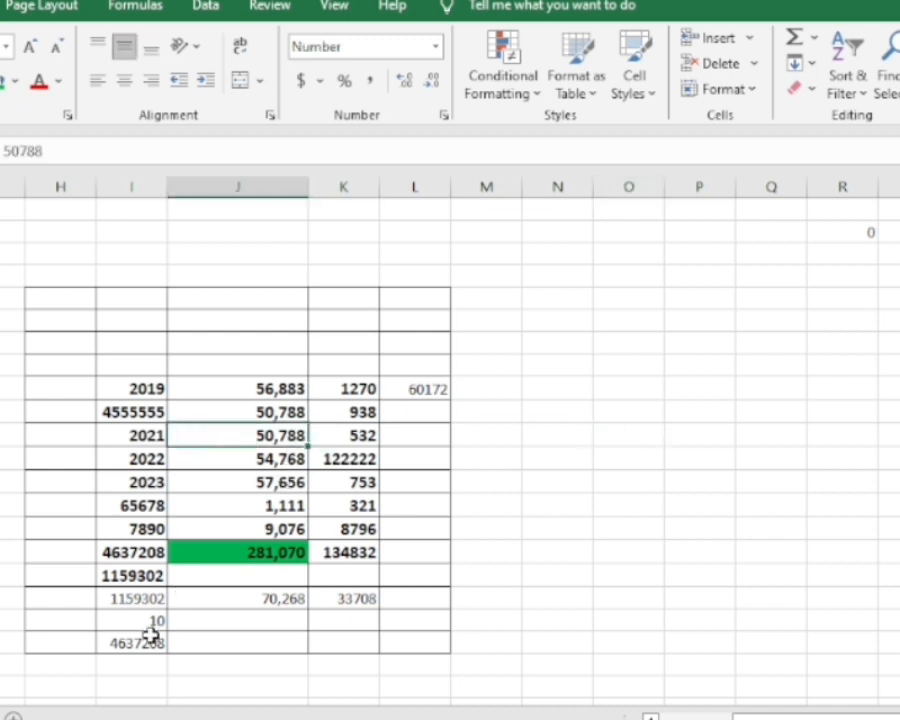
click(146, 643)
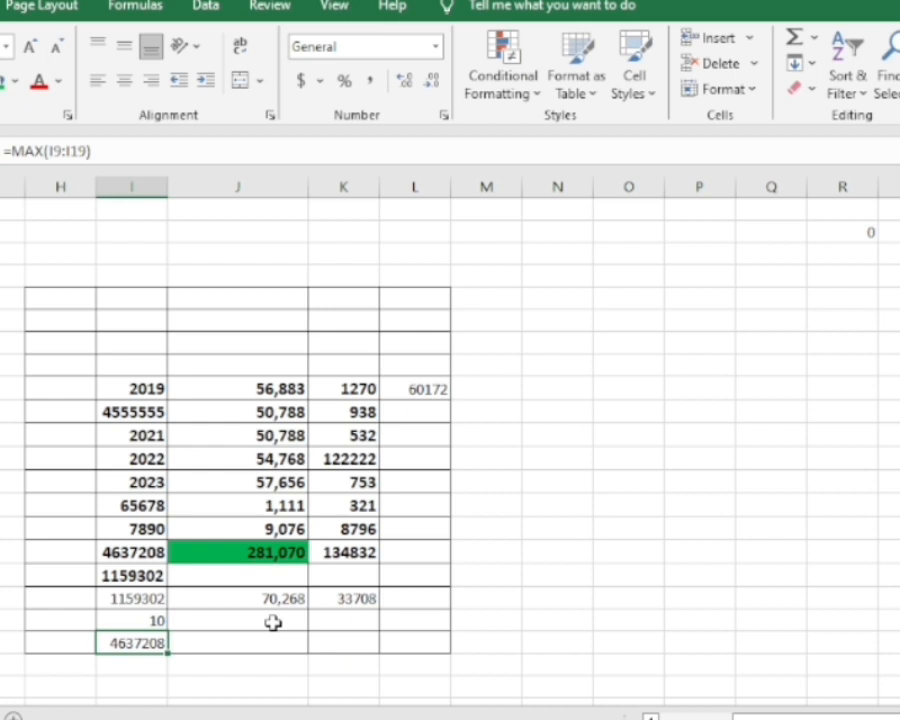
click(720, 424)
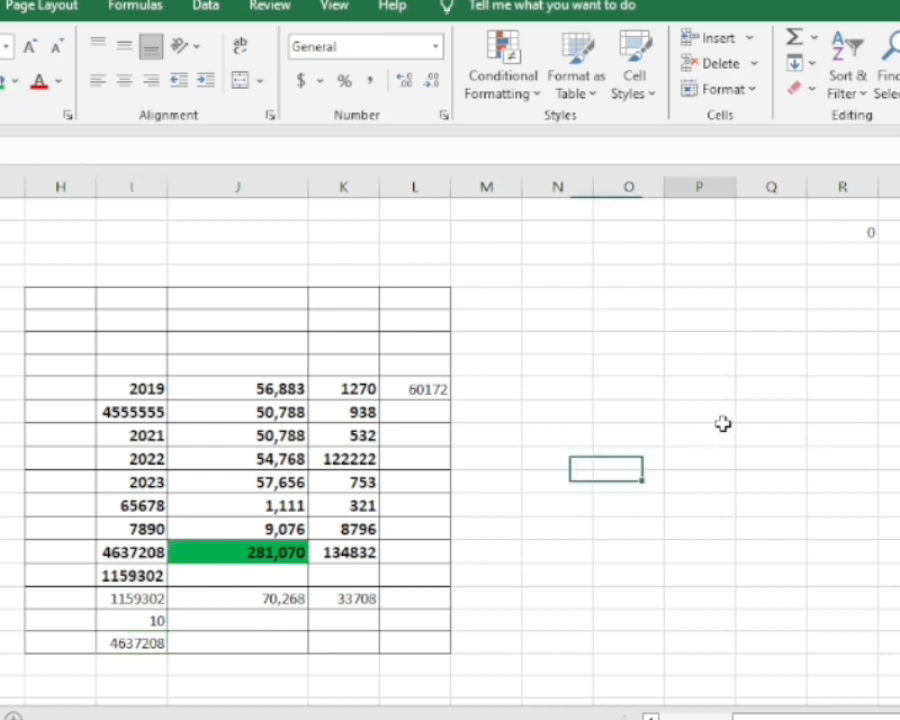
click(125, 552)
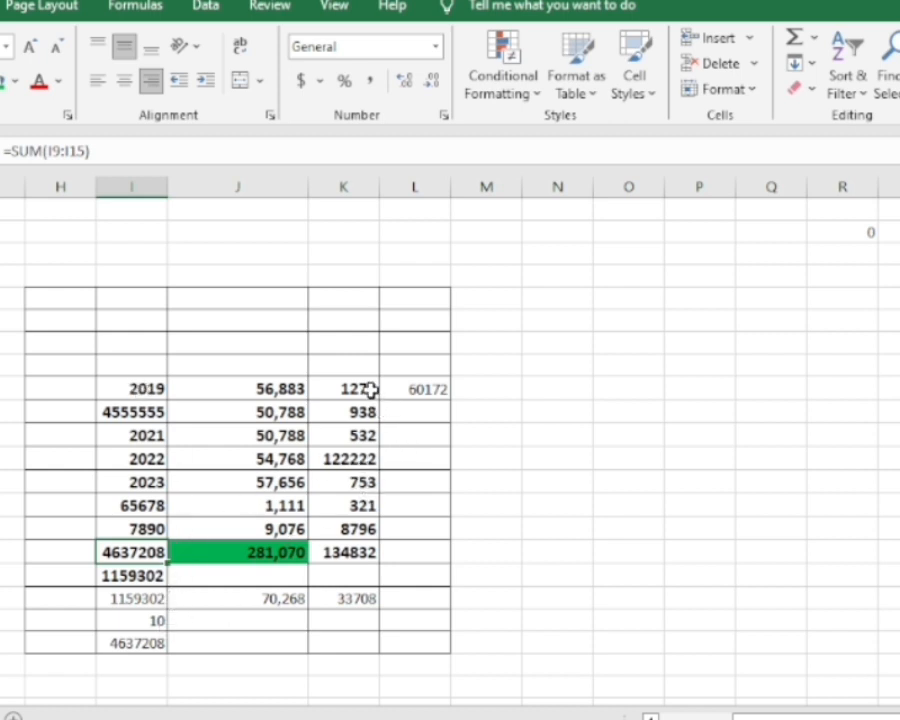
Find the smallest value in K9:K18 with the AutoSum Min function, placing it in K19
drag(370, 388, 366, 597)
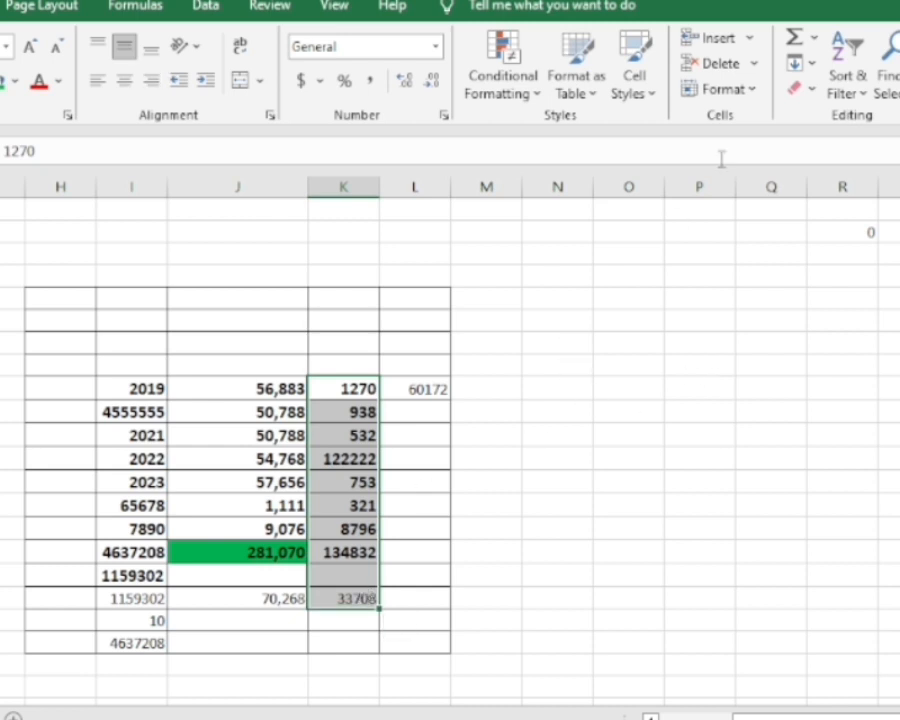
click(818, 40)
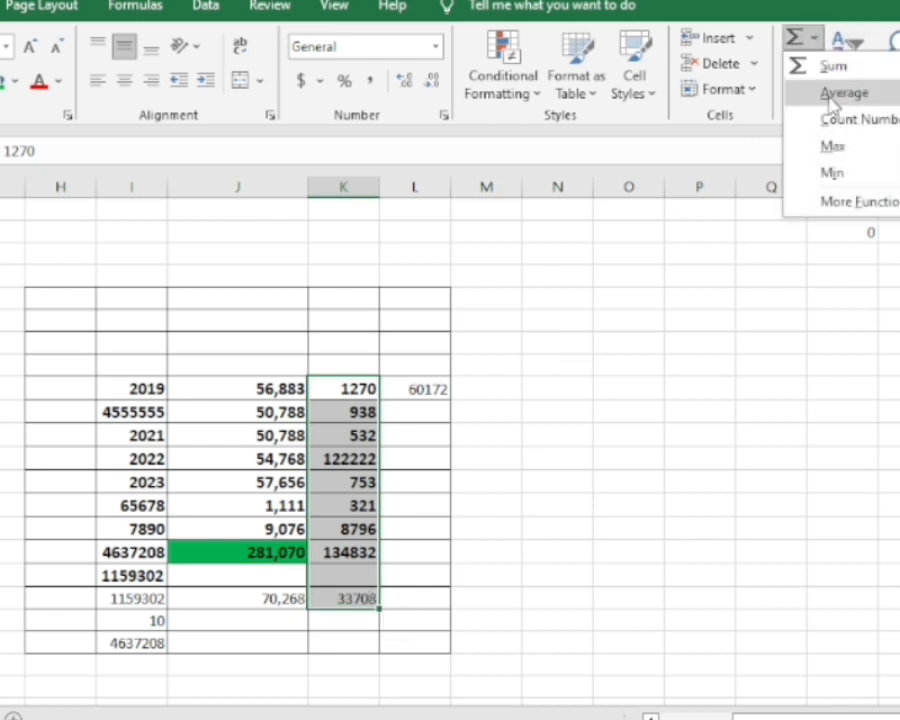
click(828, 170)
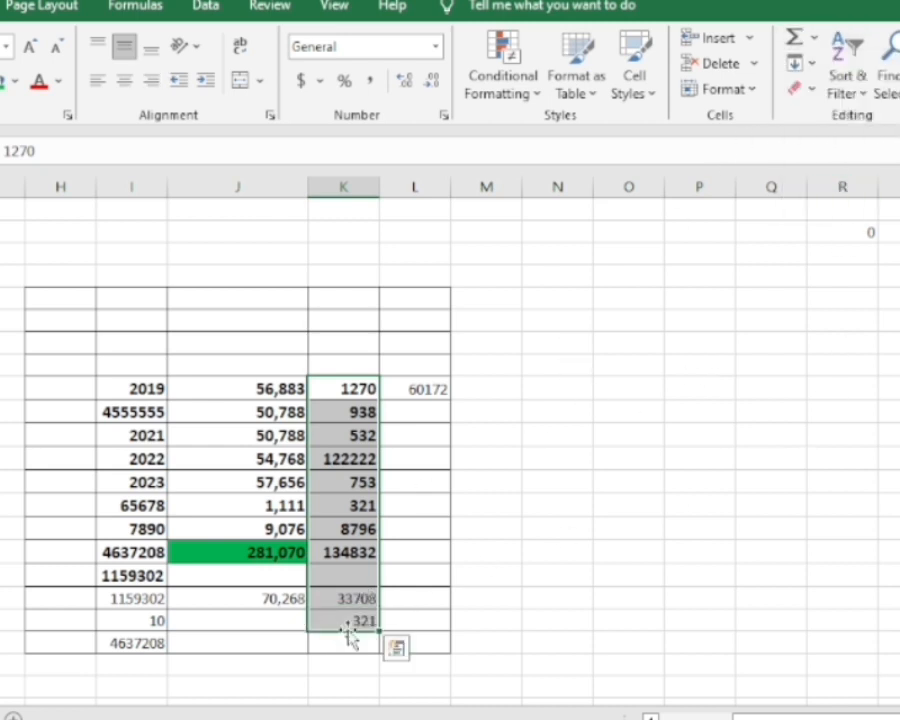
Set cell K10 to 4 to test the minimum formula in K19
click(373, 412)
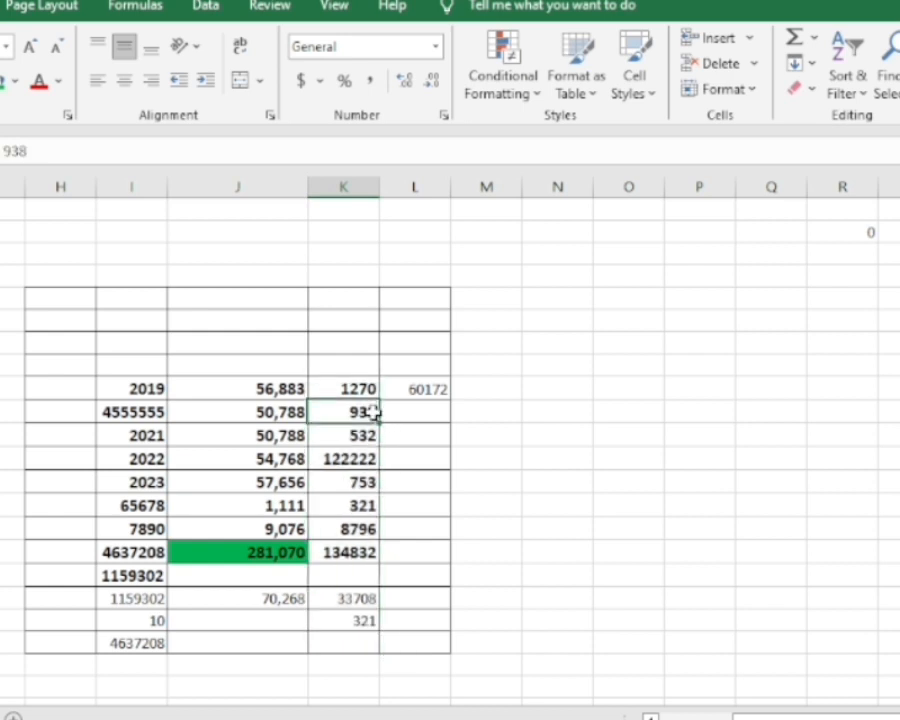
text(4)
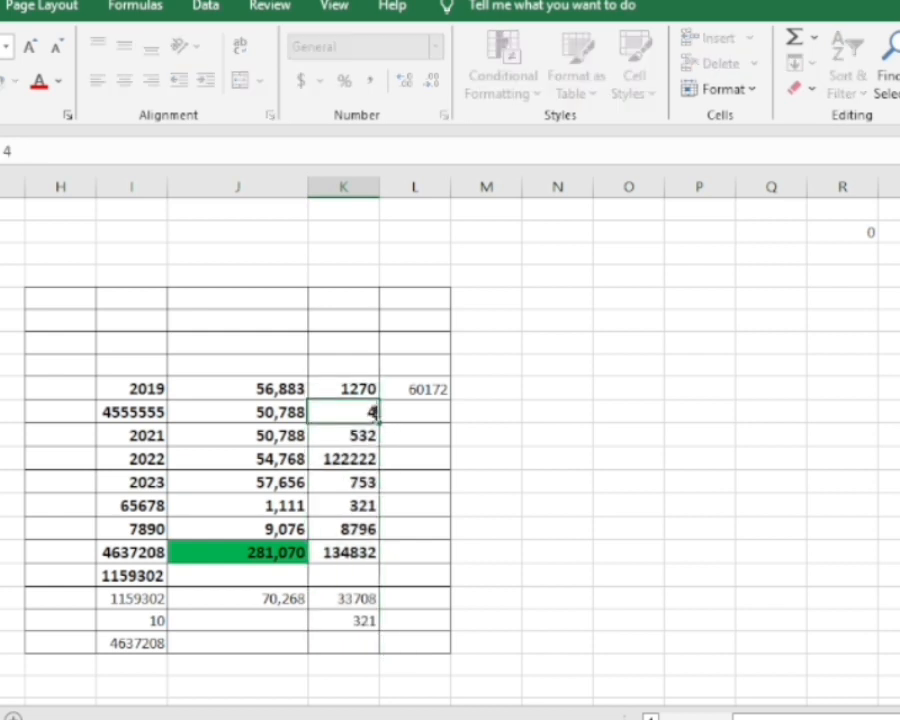
click(646, 482)
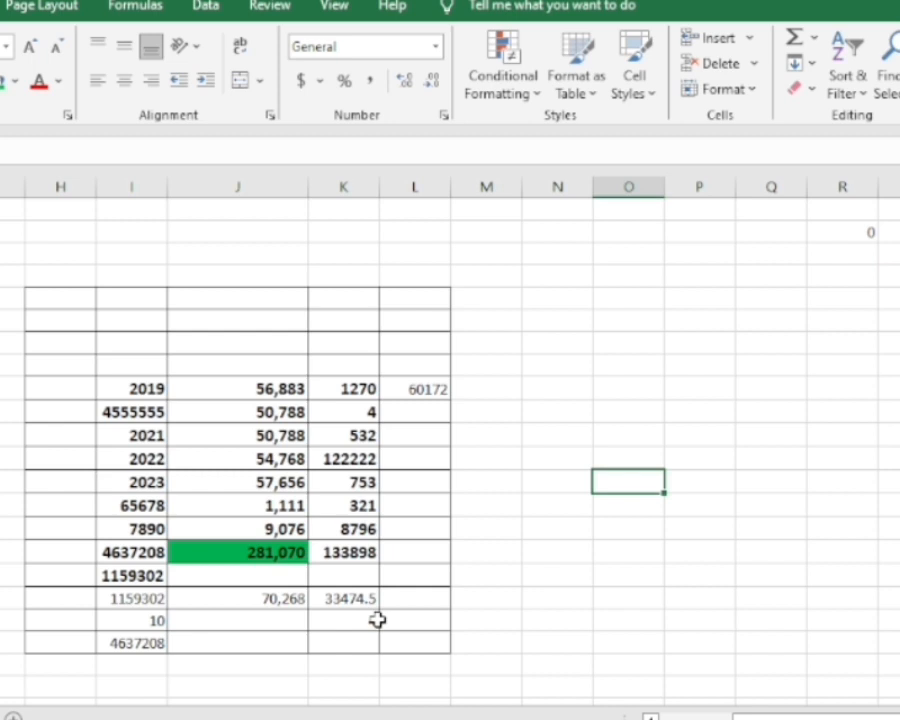